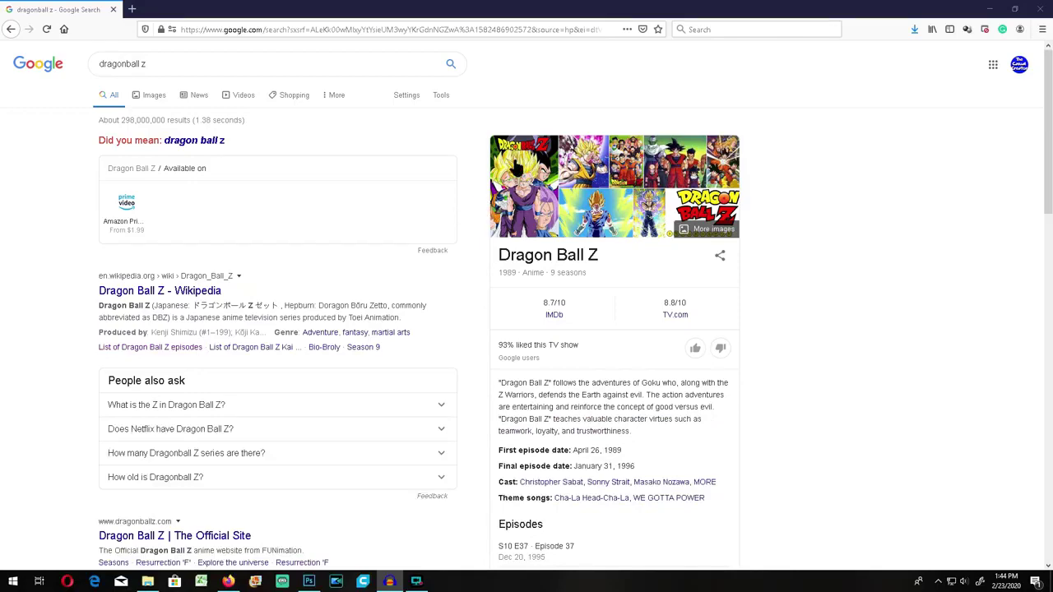
Show Google image results for the corrected query 'dragon ball z' with the filter tools visible
click(212, 140)
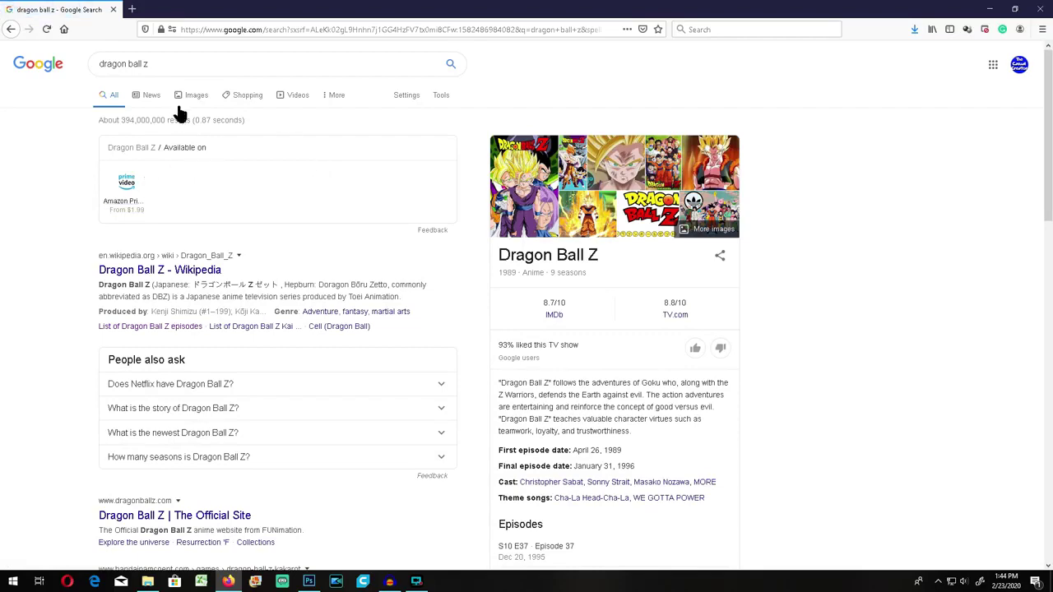
click(194, 96)
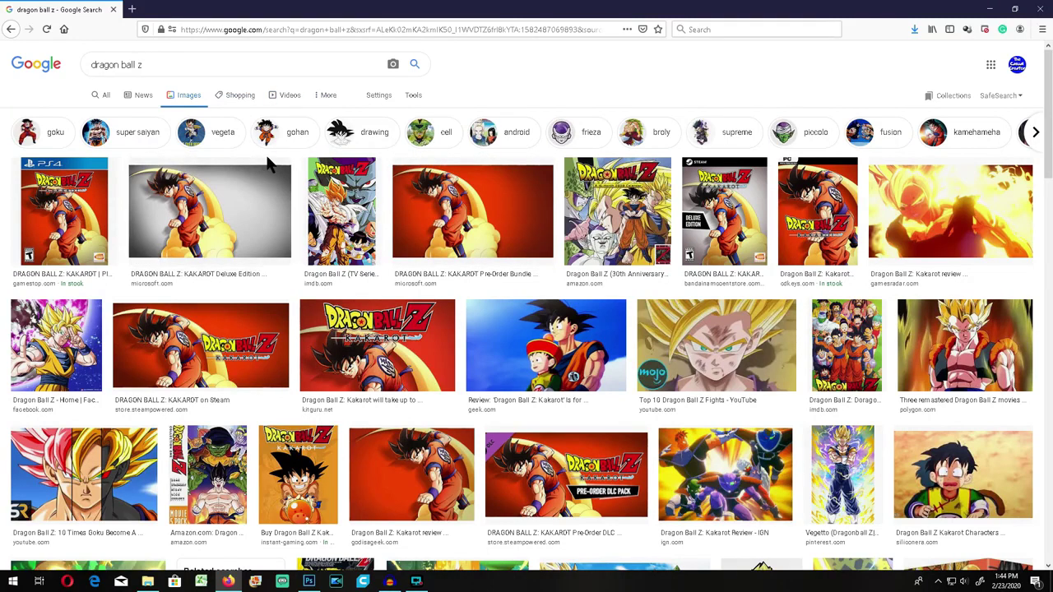
click(380, 97)
Filter image results to Large, Transparent images and search for 'dragonball z'
click(414, 96)
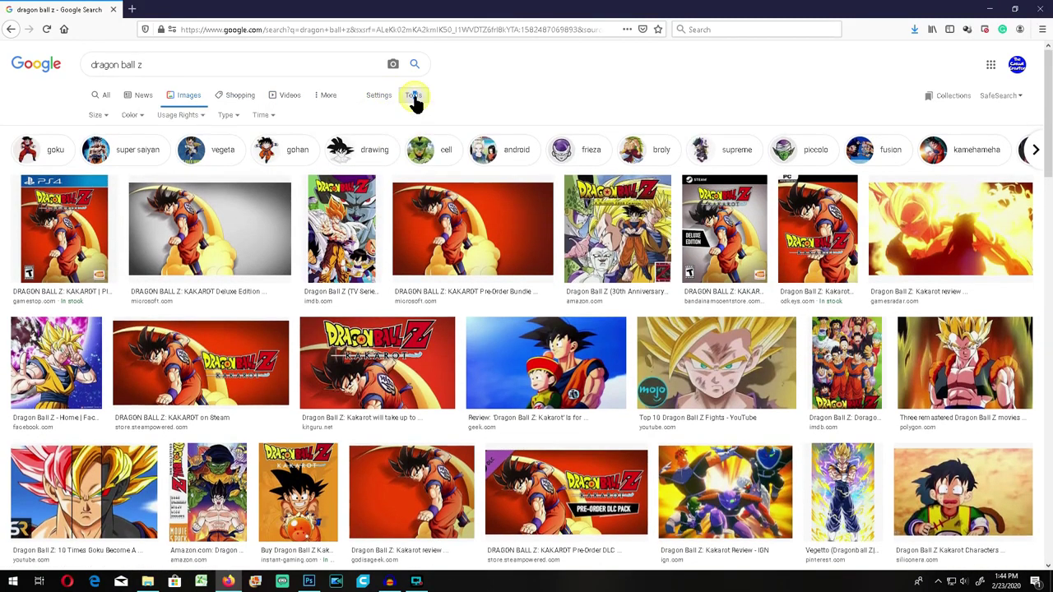
click(102, 118)
click(105, 145)
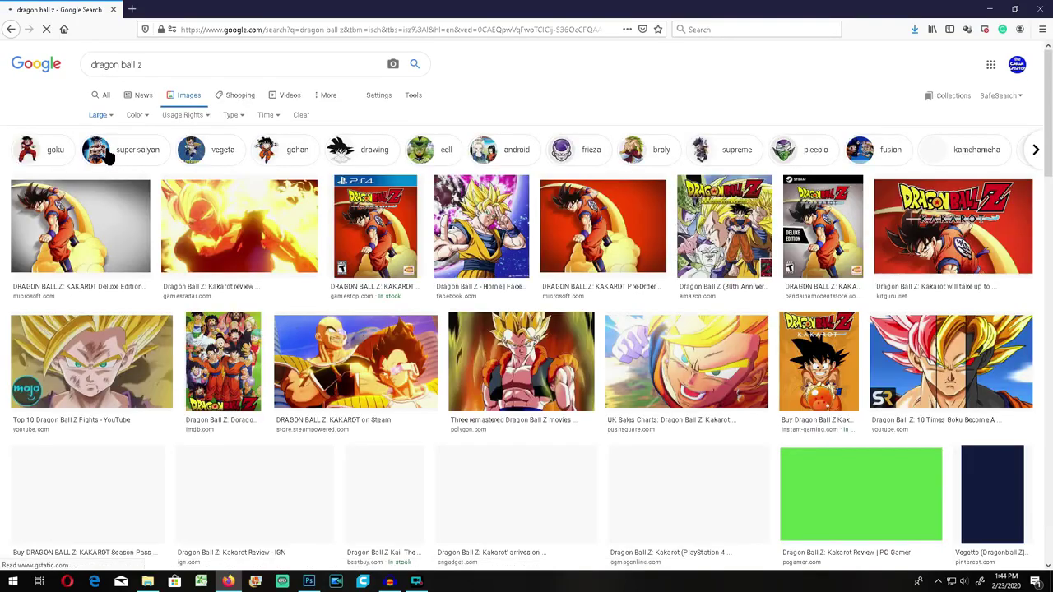
click(135, 115)
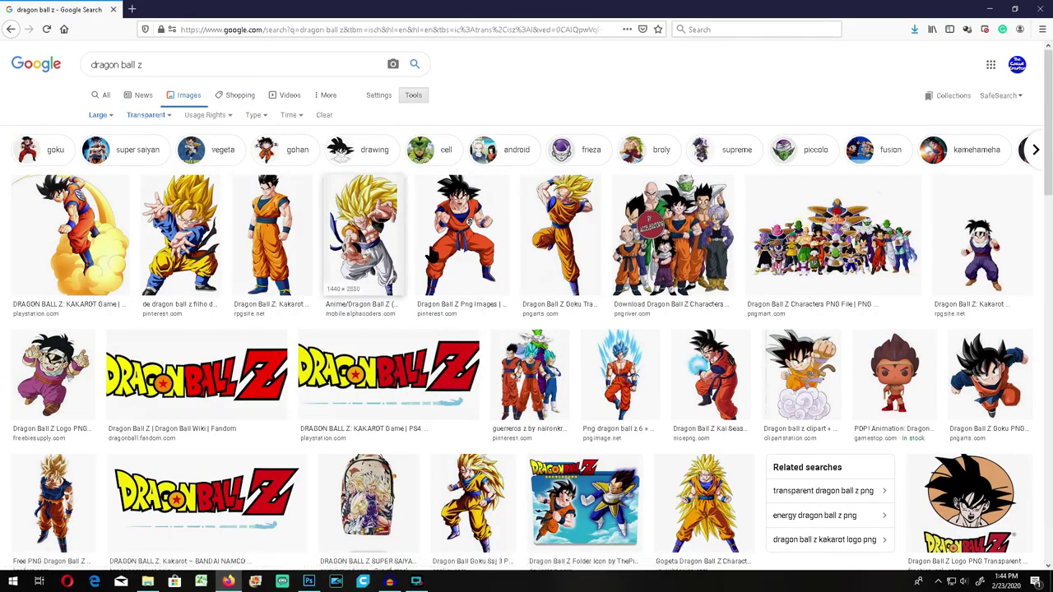
scroll(954, 306, down, 6)
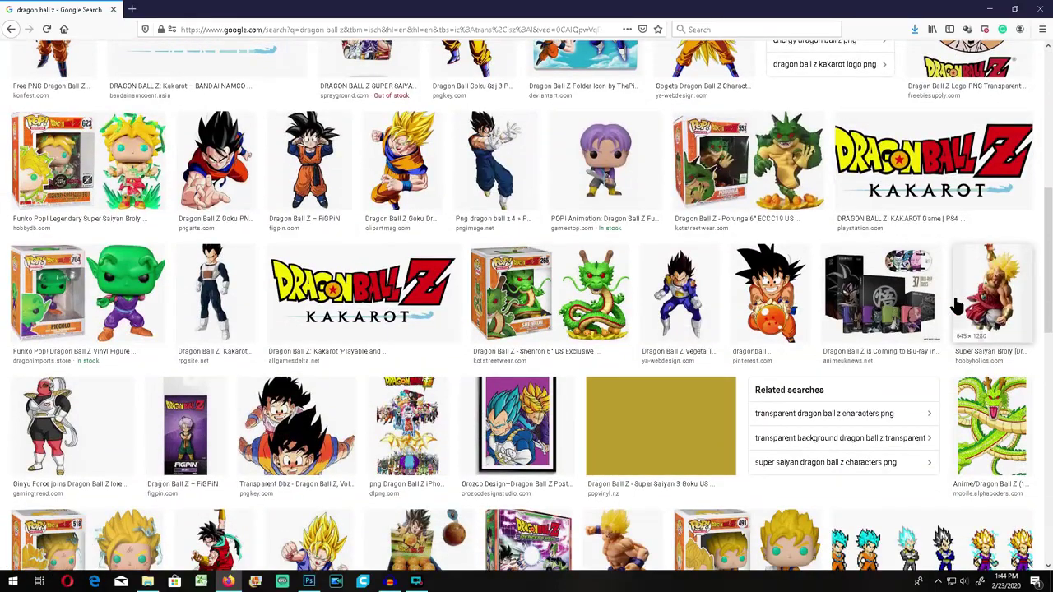
scroll(954, 306, up, 6)
click(118, 65)
key(BackSpace)
key(Return)
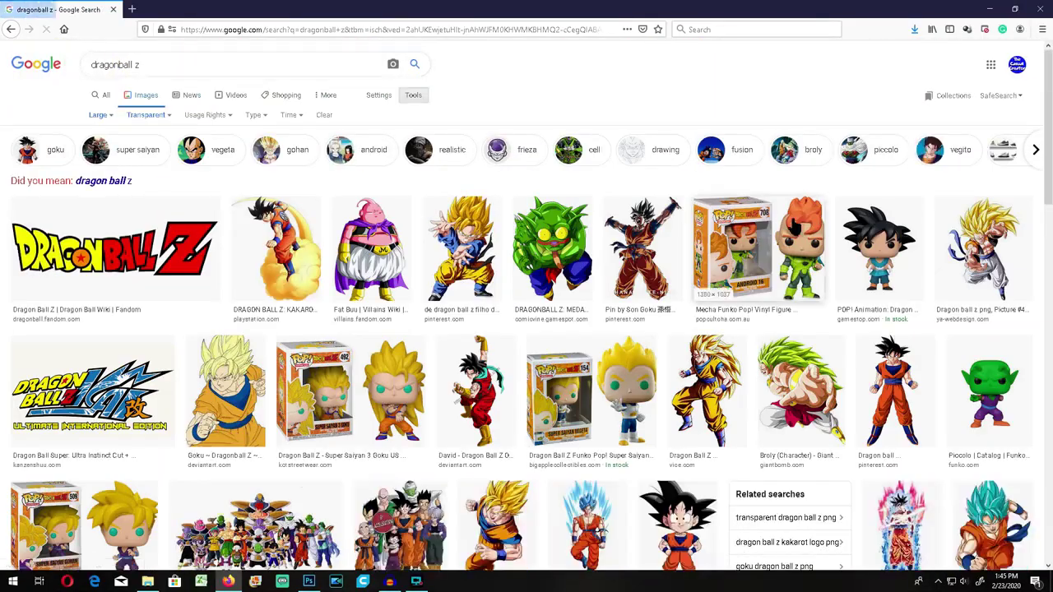
scroll(797, 227, down, 4)
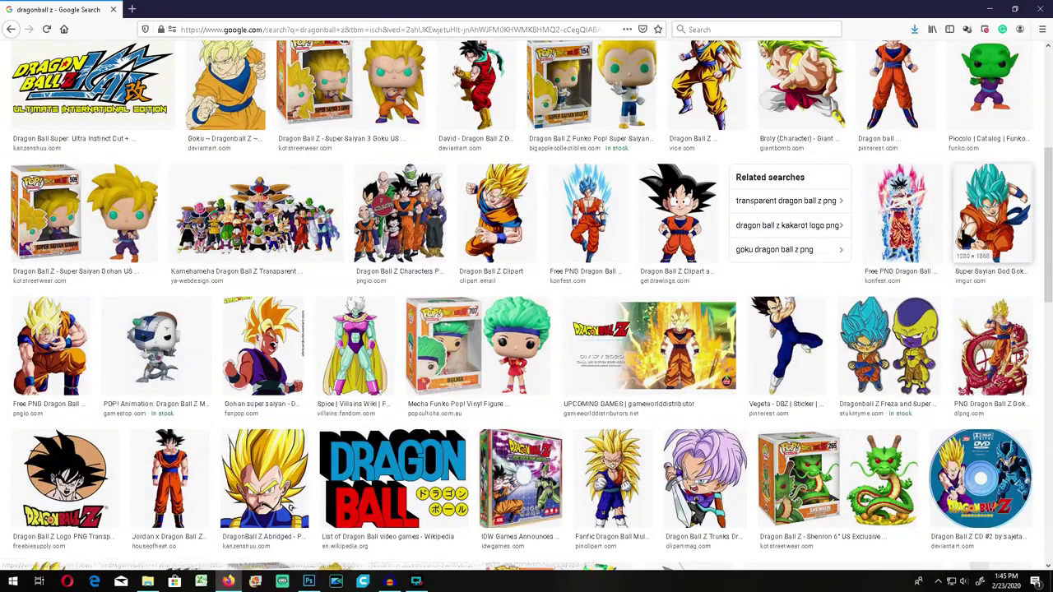
Save the Super Saiyan God Goku image to disk and minimize the browser
click(983, 213)
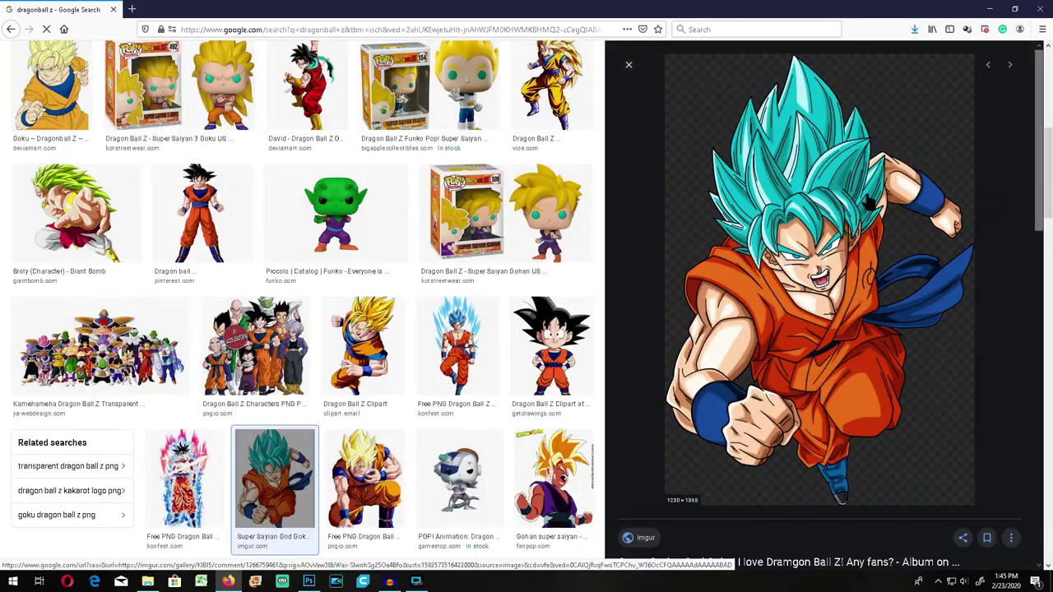
right_click(857, 165)
click(899, 300)
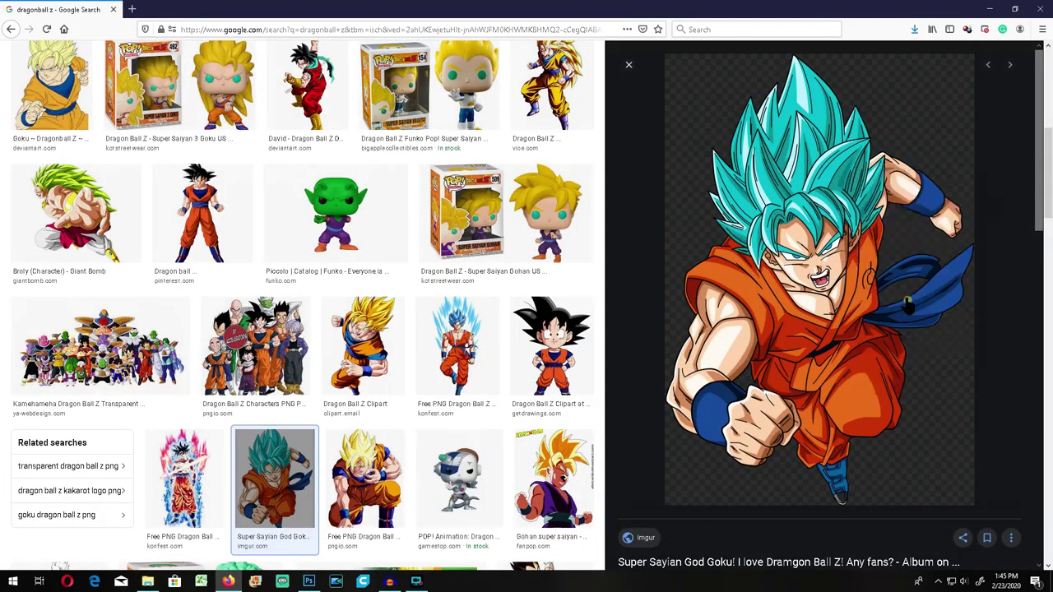
click(424, 239)
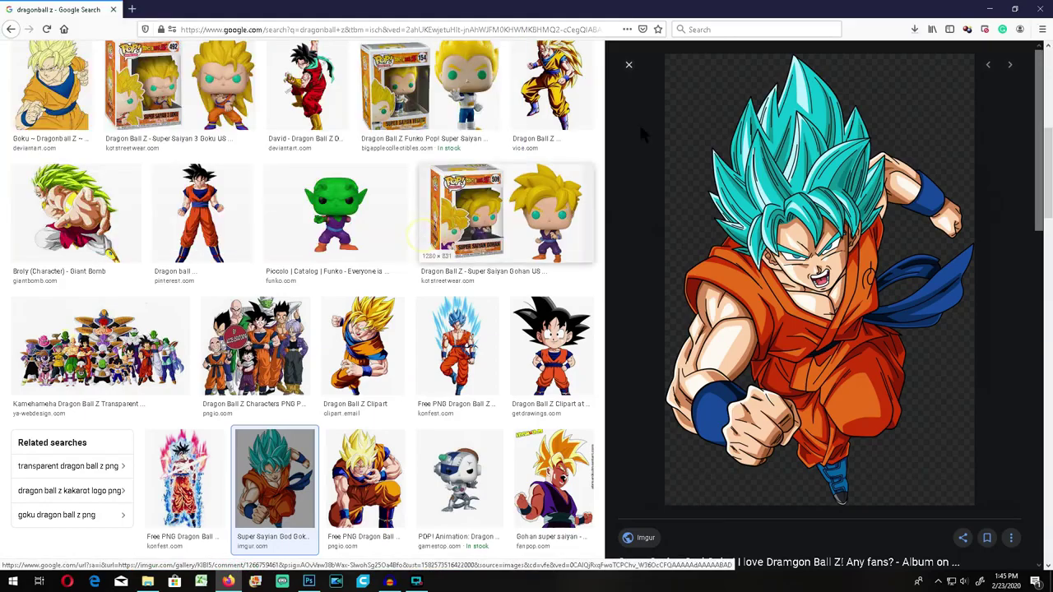
click(989, 9)
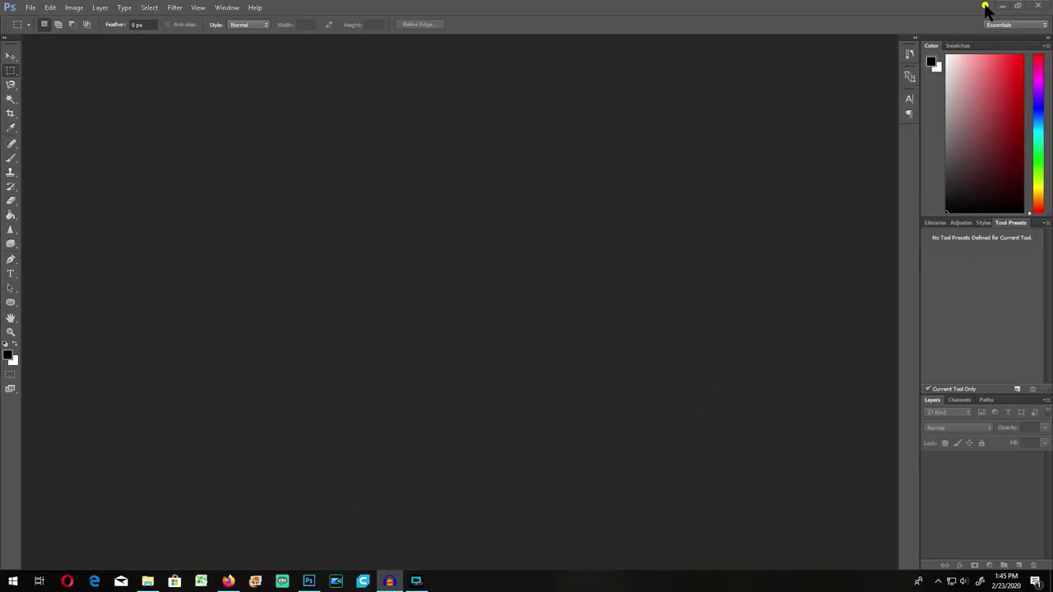
Create a U.S. Paper Letter document, 8.5×11 in at 300 ppi, named 'Tshirt DBZ'
click(30, 10)
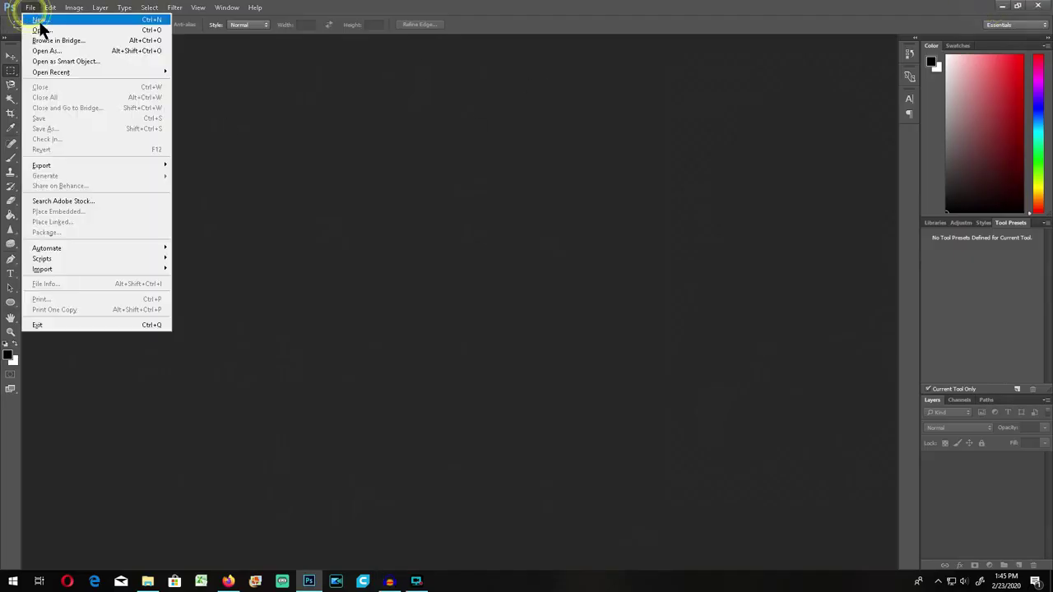
click(39, 25)
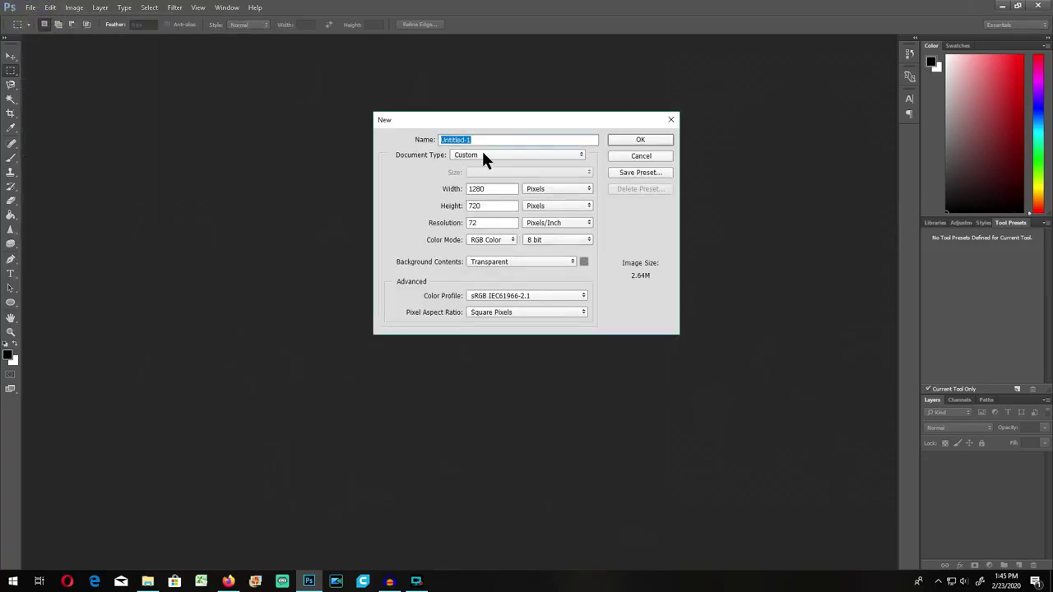
click(483, 160)
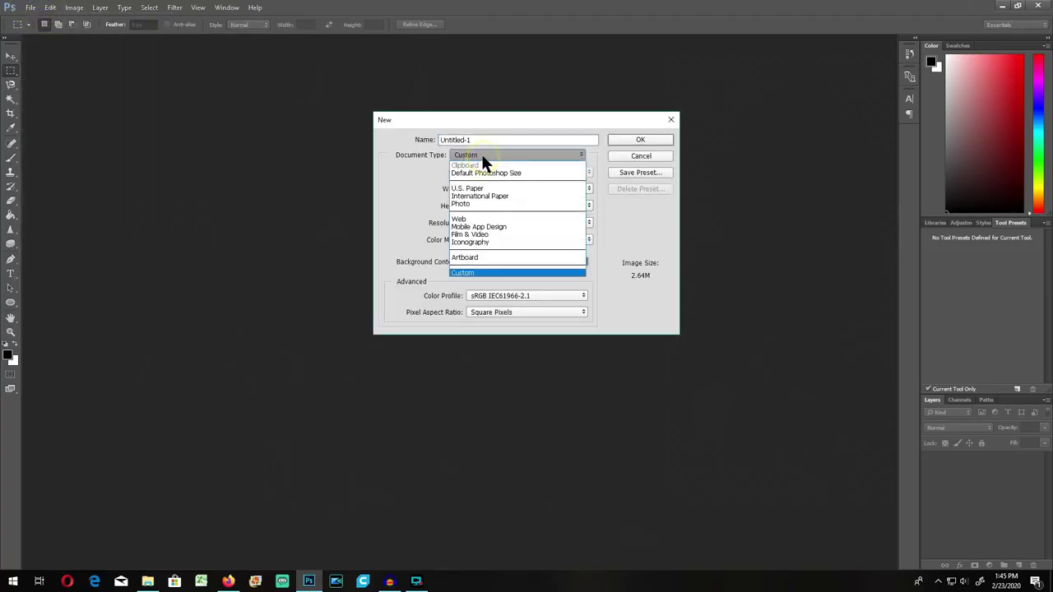
click(470, 188)
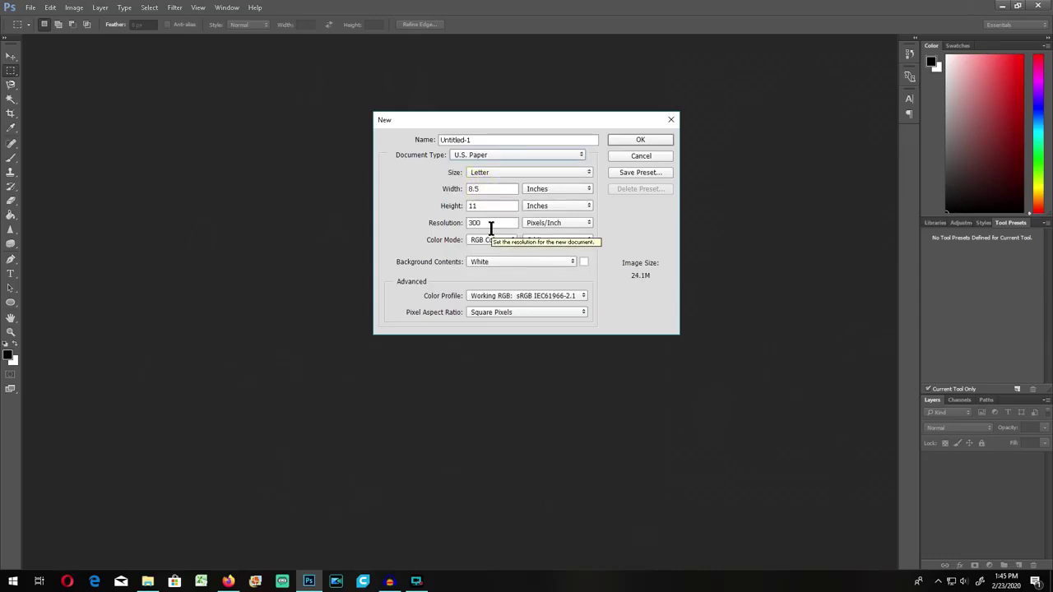
click(503, 139)
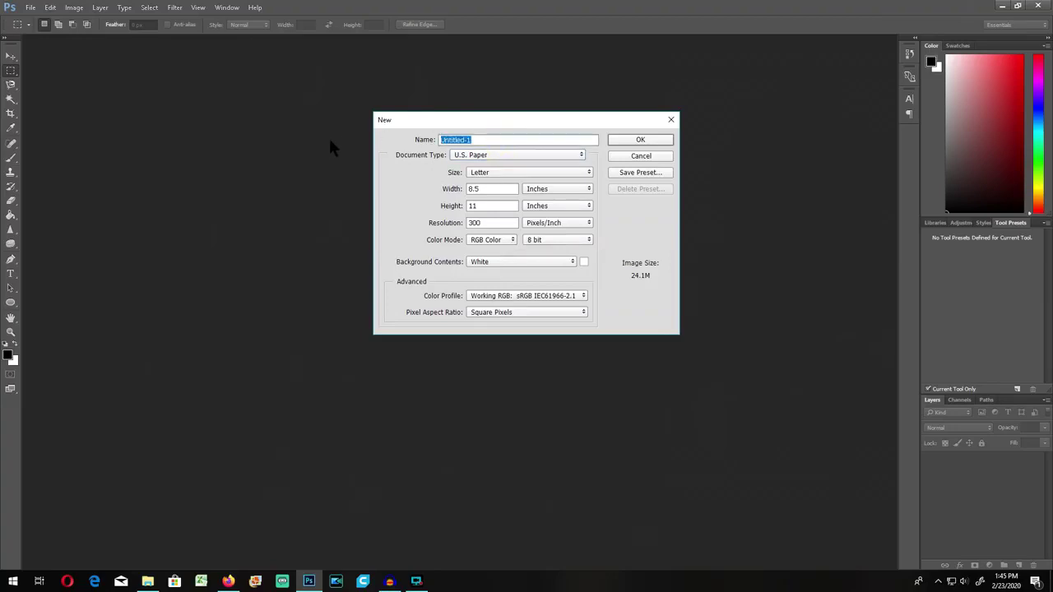
text(Tshirt DBZ)
click(645, 140)
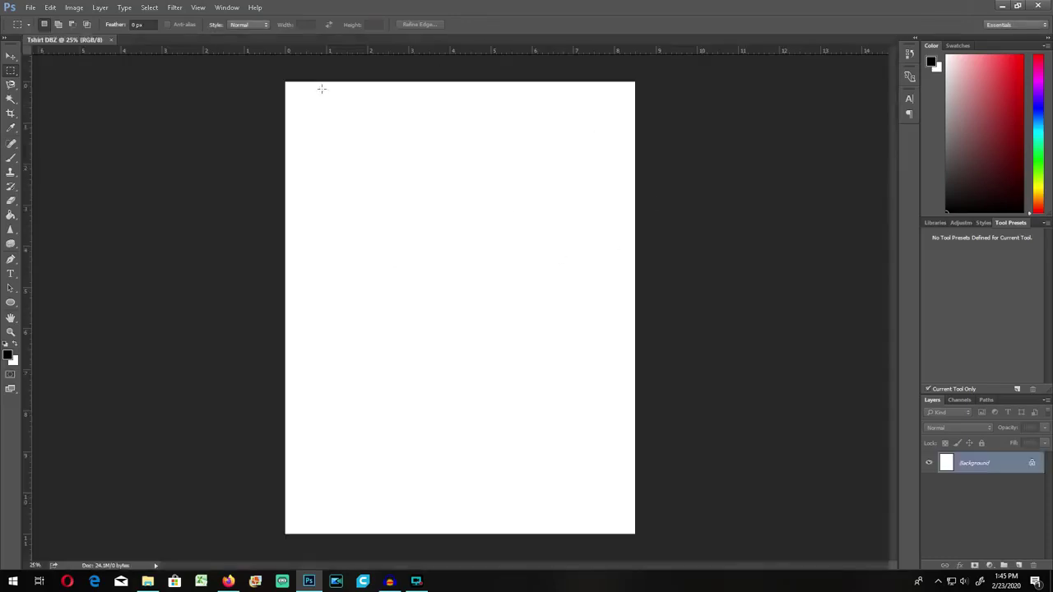
Place the saved Goku image b3LP0jP.jpg onto the page as an embedded layer, scaled down
double_click(283, 5)
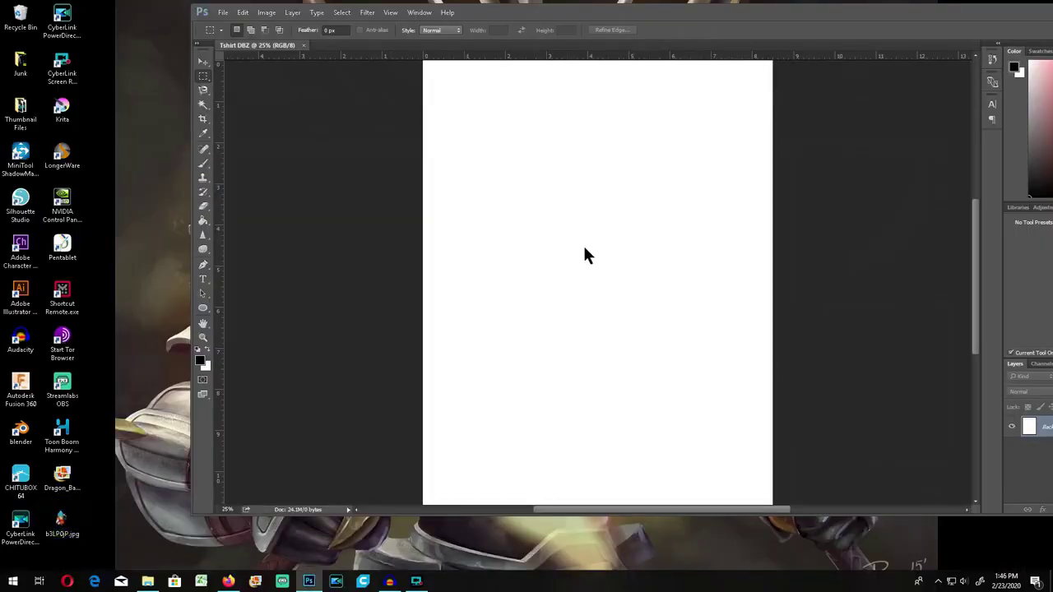
drag(587, 256, 588, 256)
double_click(775, 7)
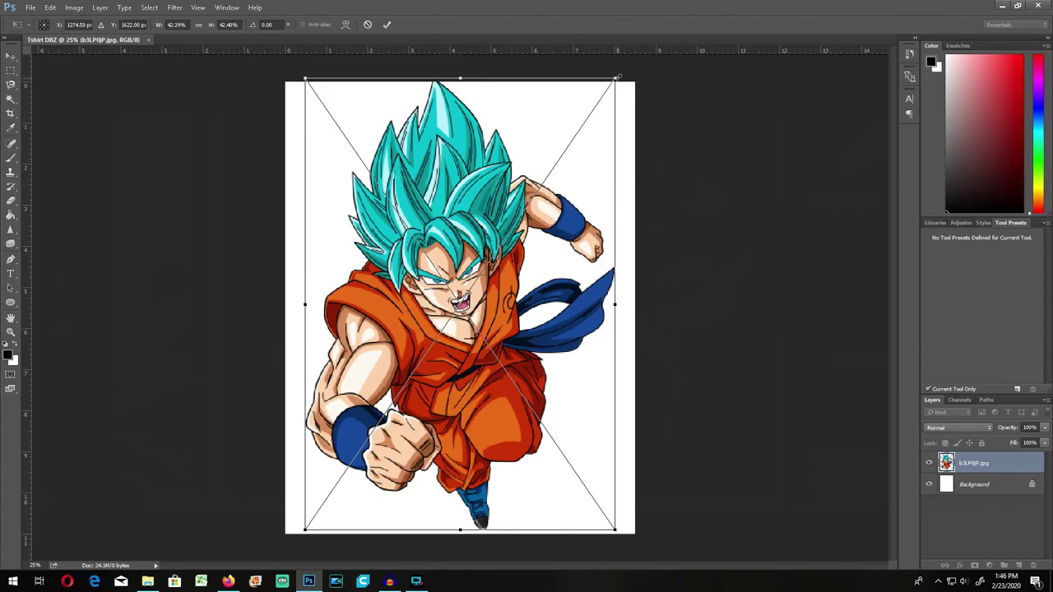
drag(616, 76, 576, 150)
click(11, 56)
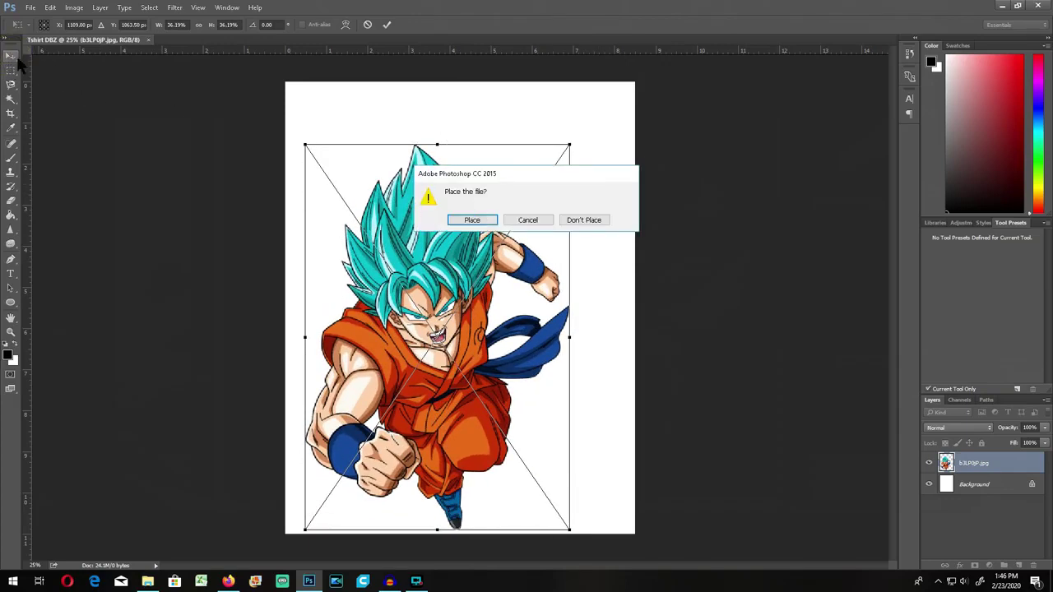
click(471, 221)
Center the Goku layer on the page and rasterize it into a pixel layer
mouse_move(469, 235)
mouse_down()
mouse_move(449, 284)
mouse_move(482, 233)
mouse_move(484, 248)
mouse_up()
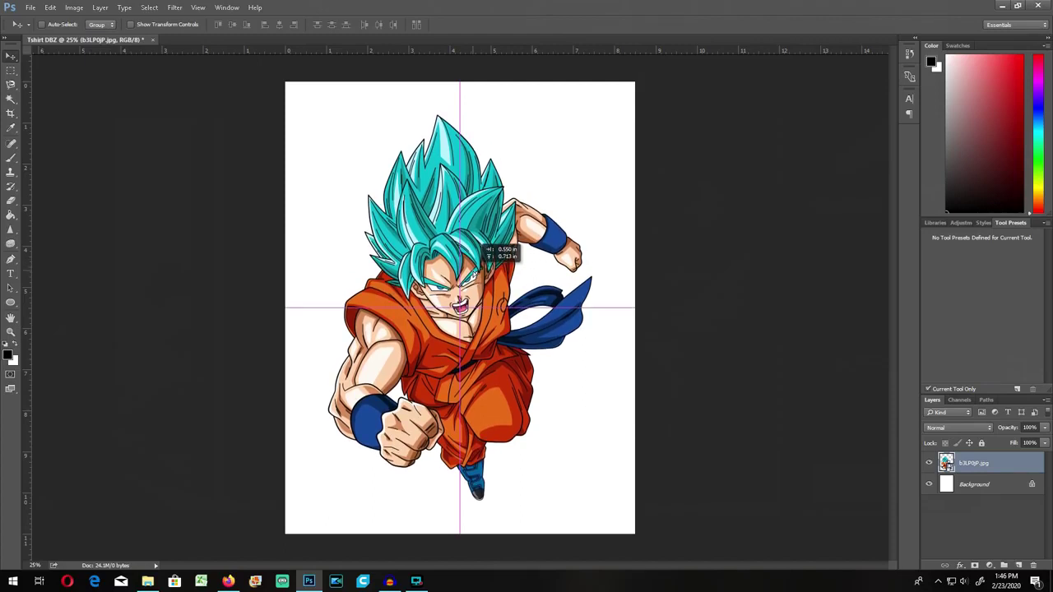
drag(483, 248, 484, 248)
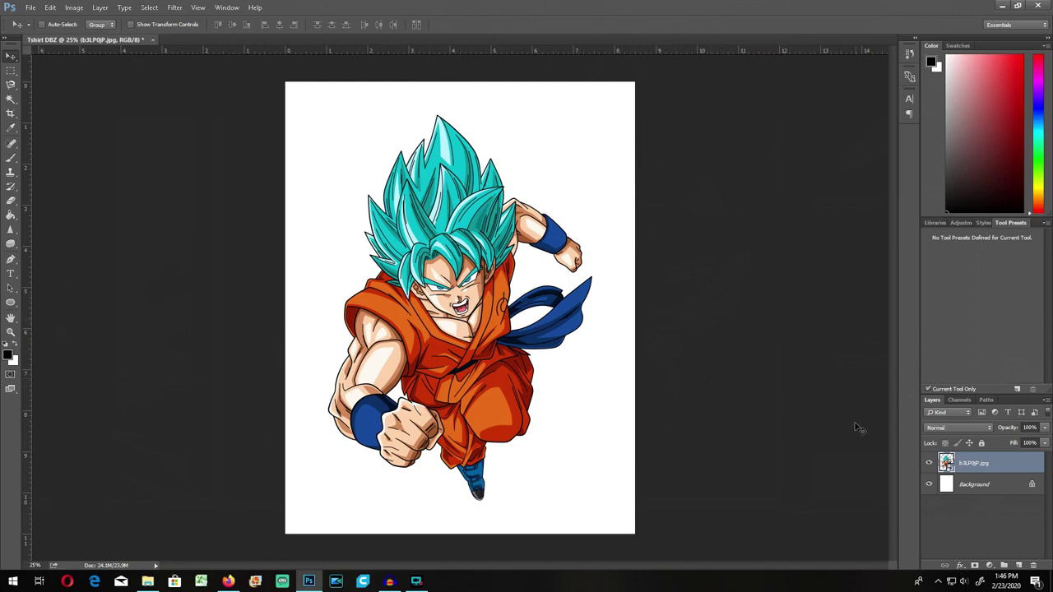
right_click(1003, 468)
click(1003, 468)
right_click(1012, 457)
click(798, 442)
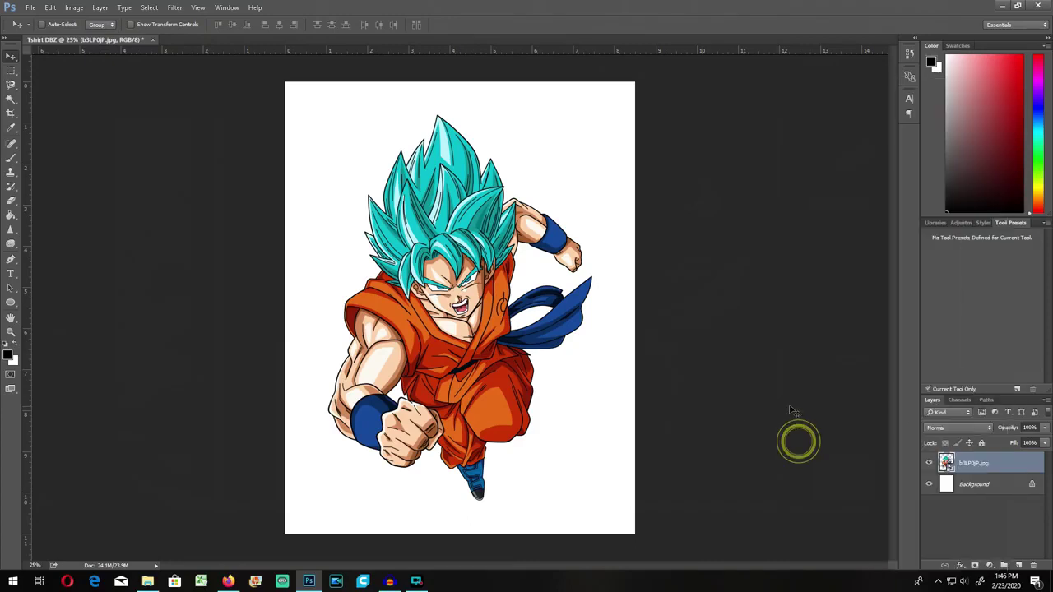
right_click(989, 467)
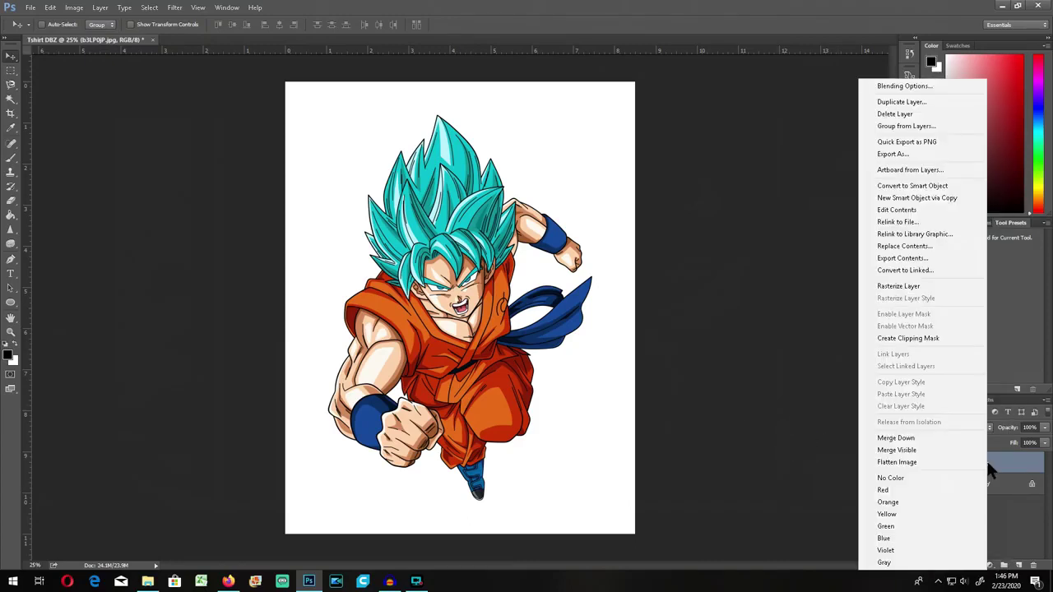
click(921, 285)
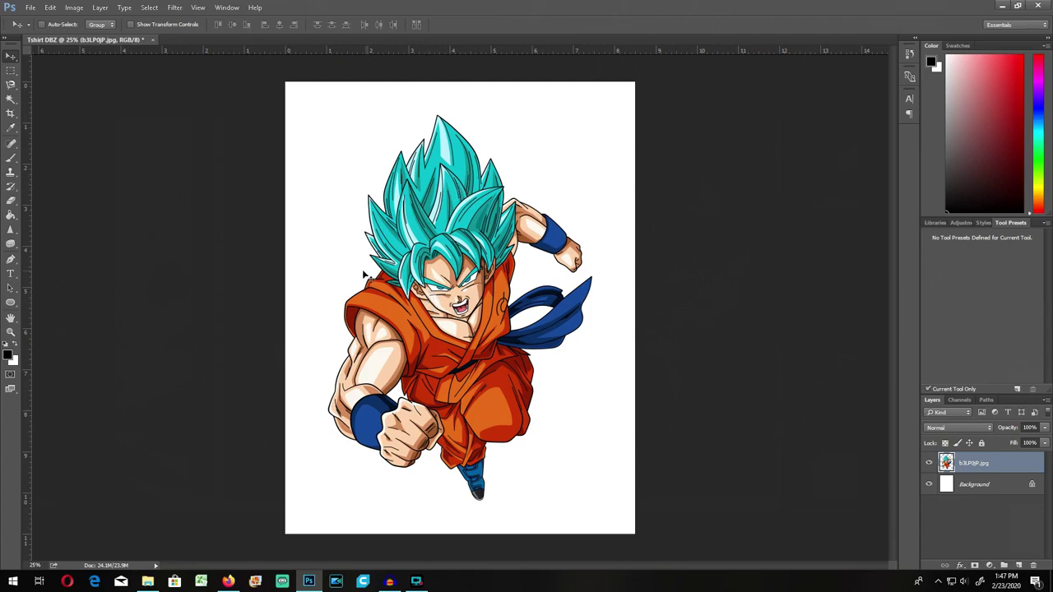
Apply a 2-level Posterize to the Goku layer for flat colour blocks
click(73, 8)
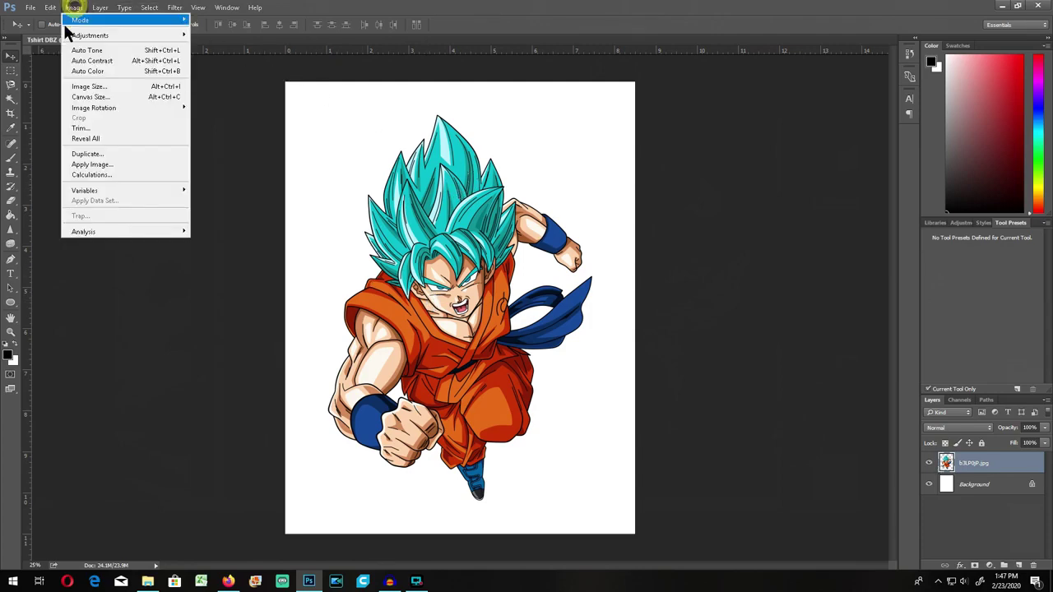
mouse_move(129, 114)
mouse_move(124, 37)
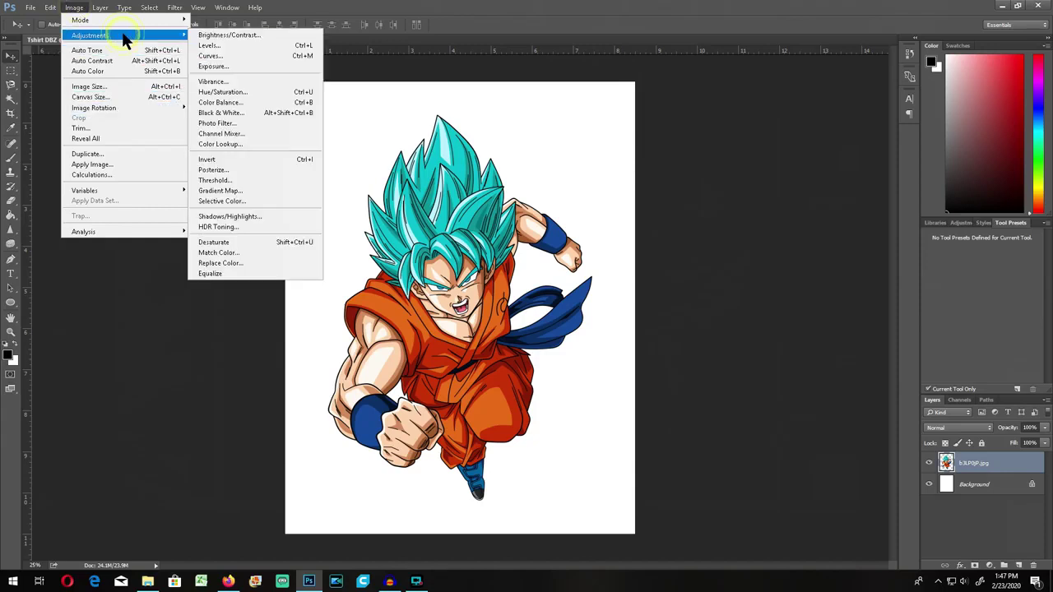
click(239, 169)
drag(569, 203, 716, 195)
drag(616, 221, 596, 216)
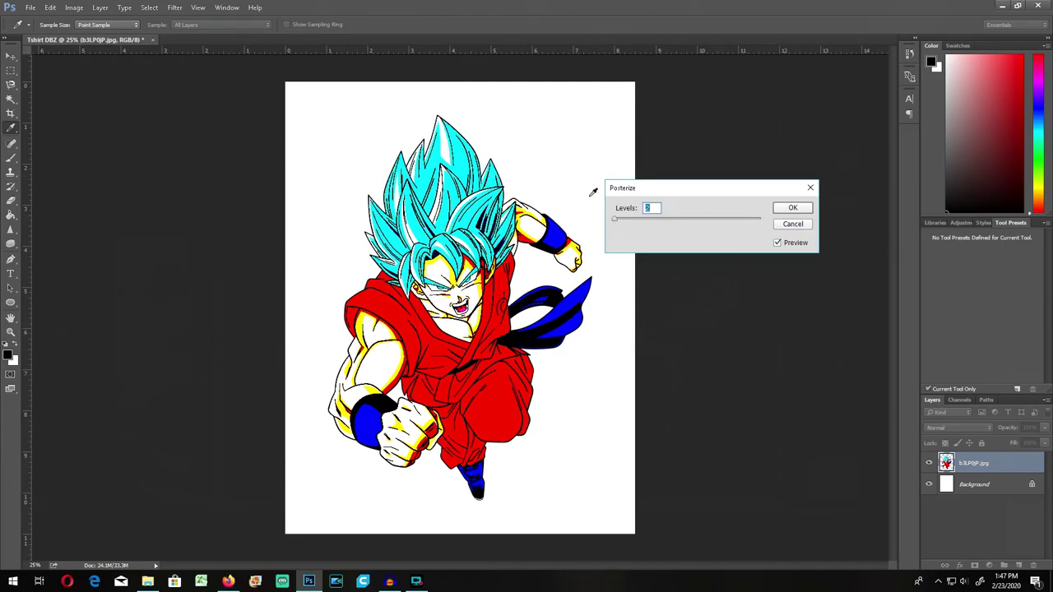
click(792, 207)
key(v)
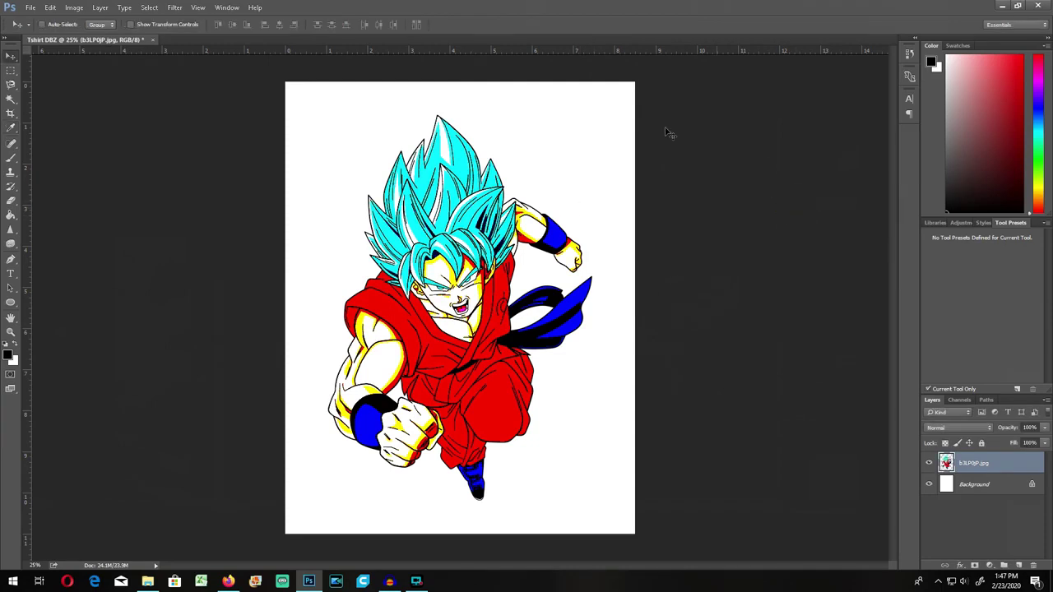
Apply a Threshold at level 75 to turn the Goku layer into clean line art
click(74, 8)
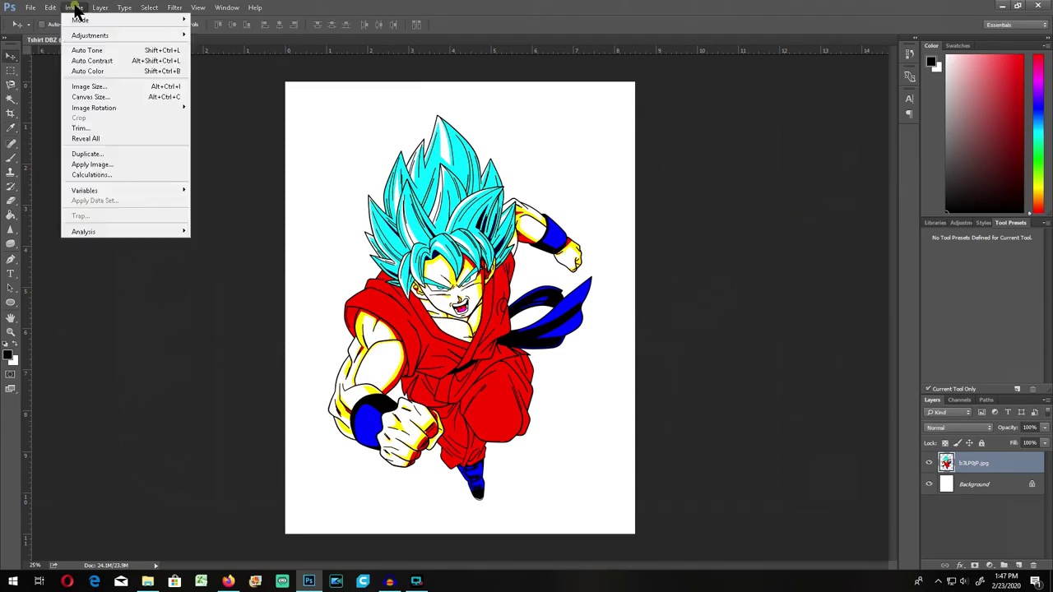
mouse_move(136, 34)
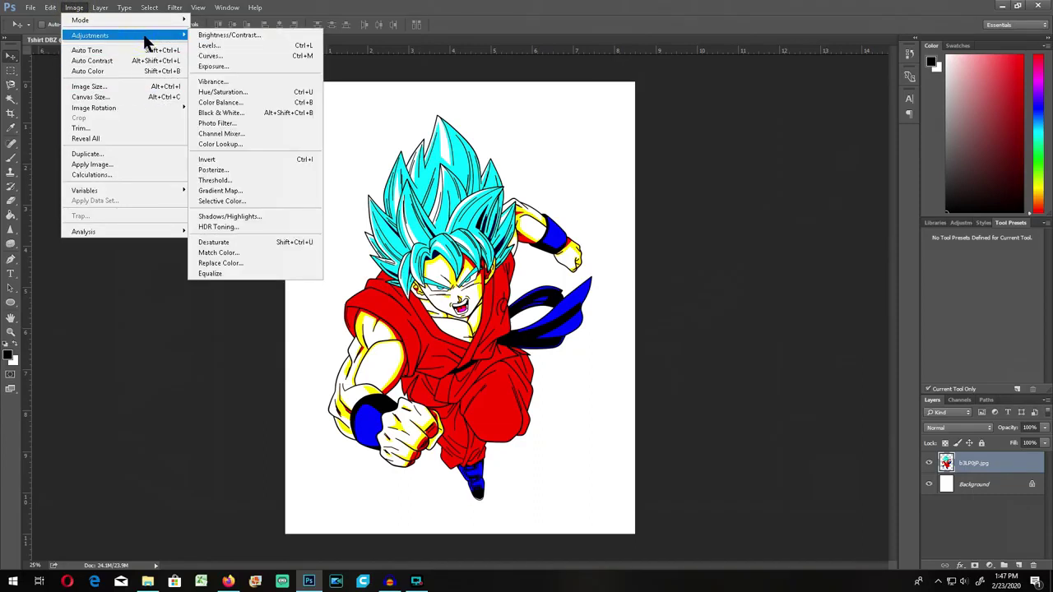
click(243, 189)
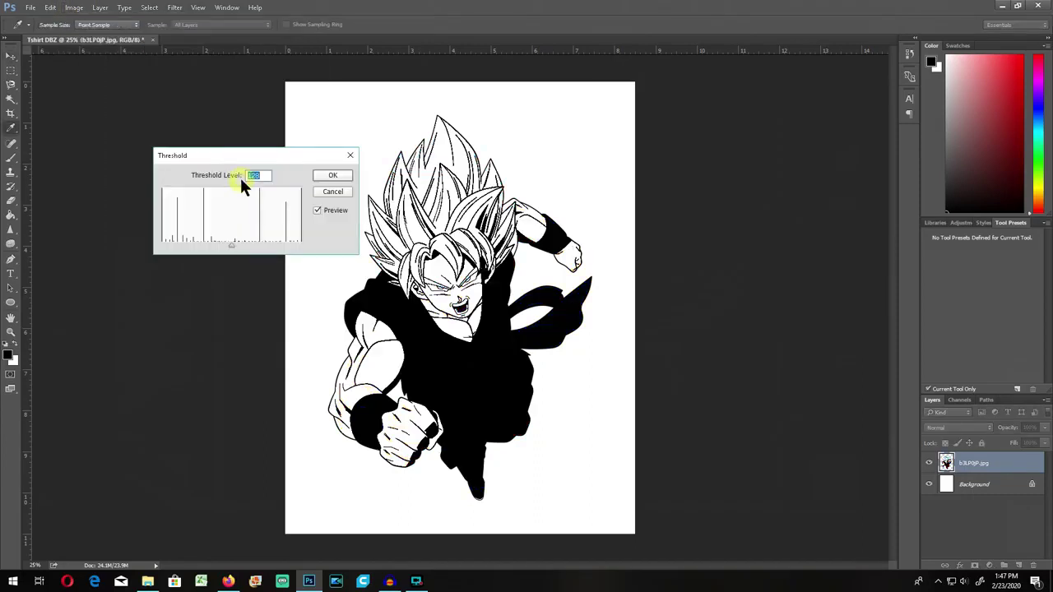
drag(221, 159, 633, 98)
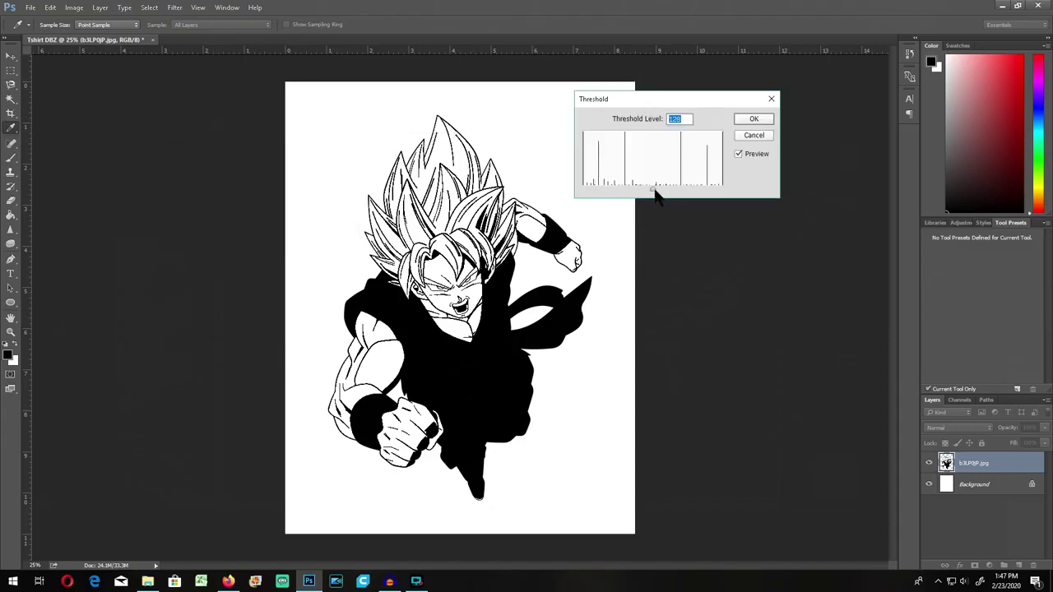
drag(656, 194, 623, 191)
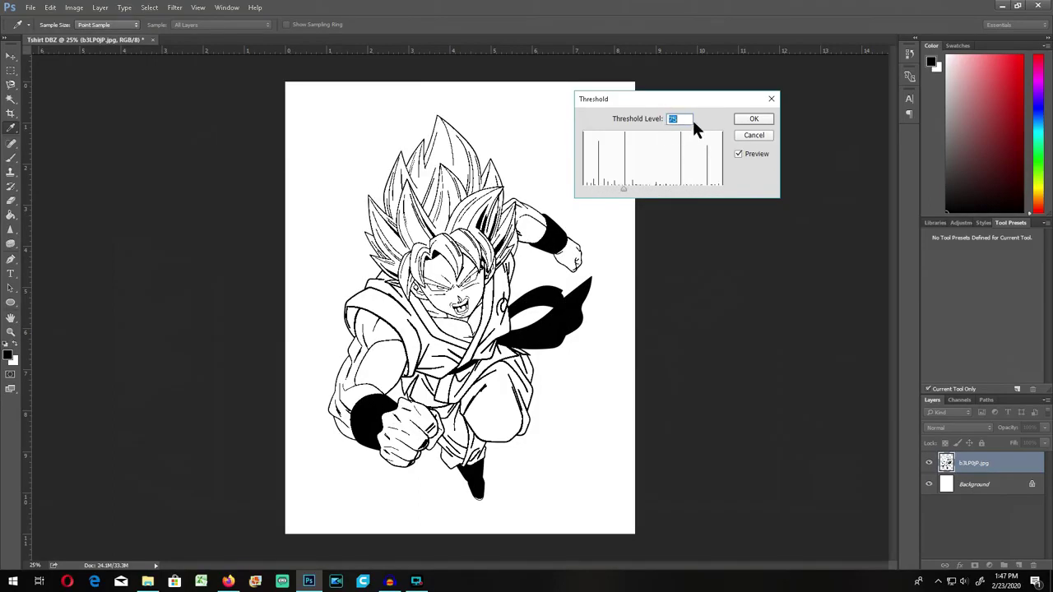
click(753, 120)
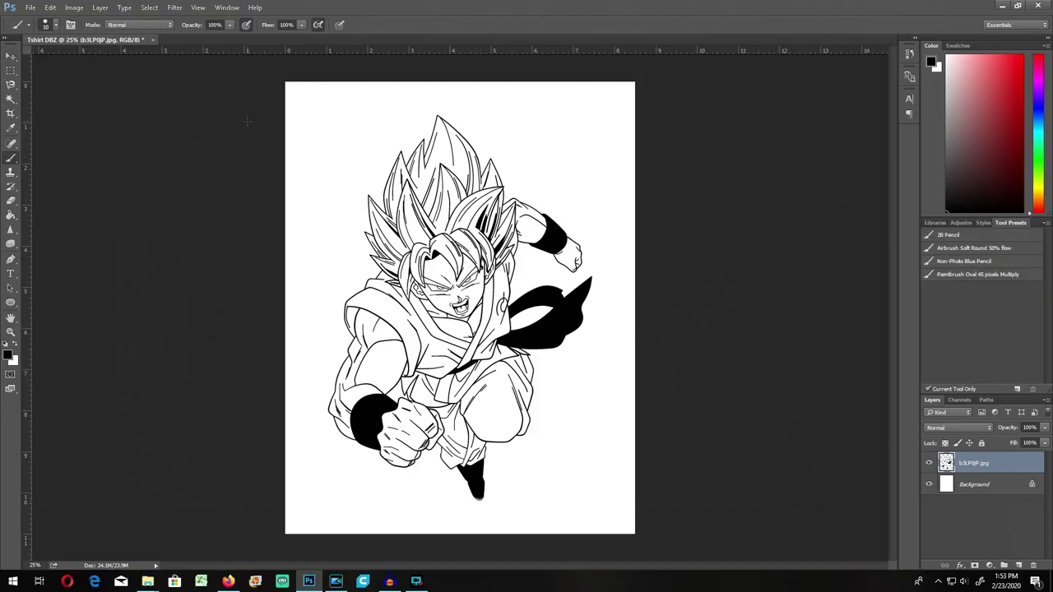
Save the design to the Desktop as JPEG 'Tshirt DBZ' at Maximum quality 12
click(30, 7)
click(54, 131)
click(191, 394)
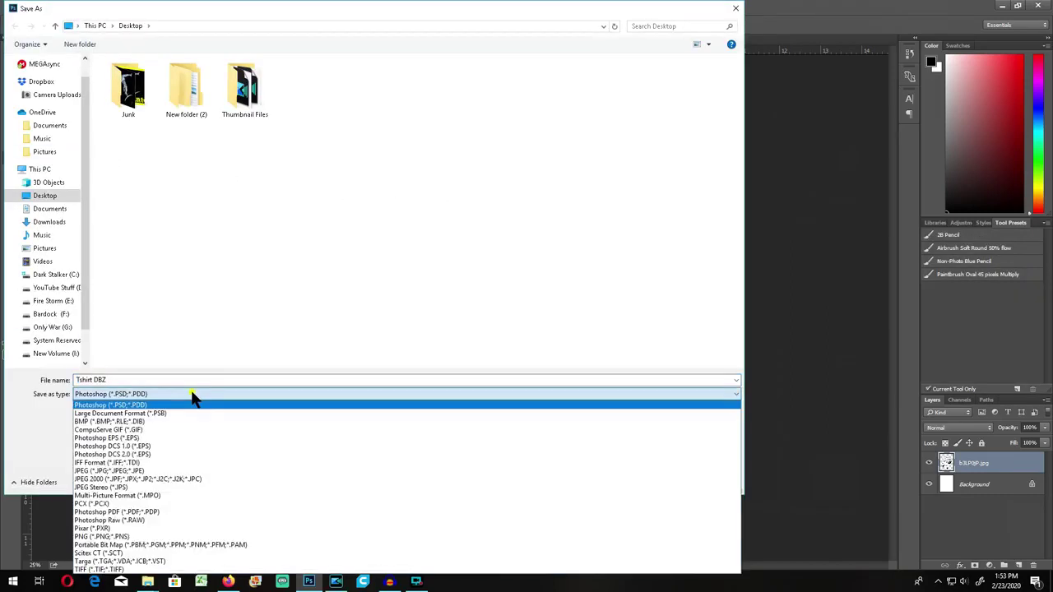
click(136, 469)
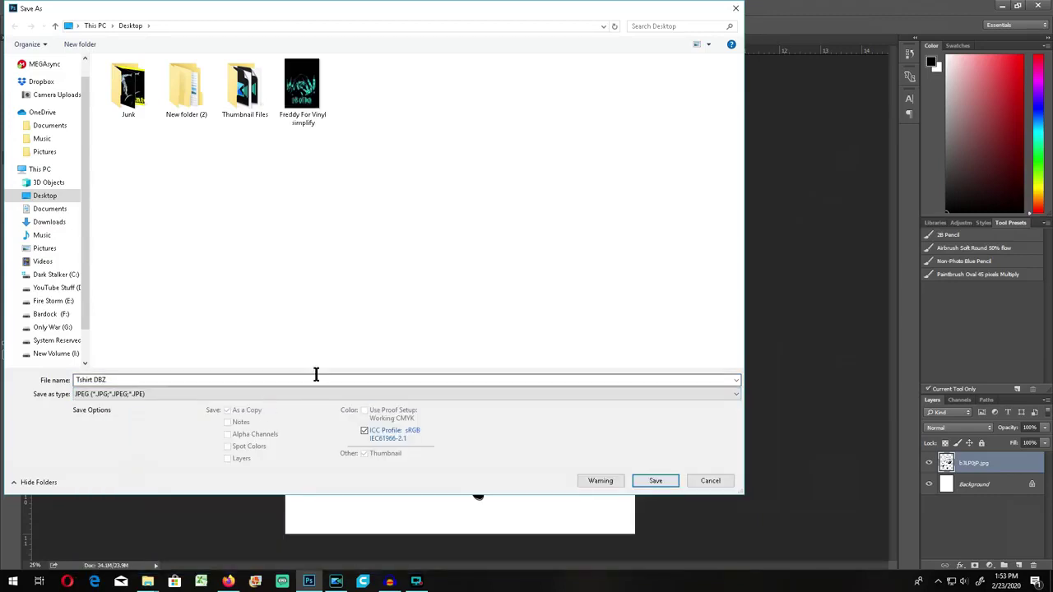
click(663, 484)
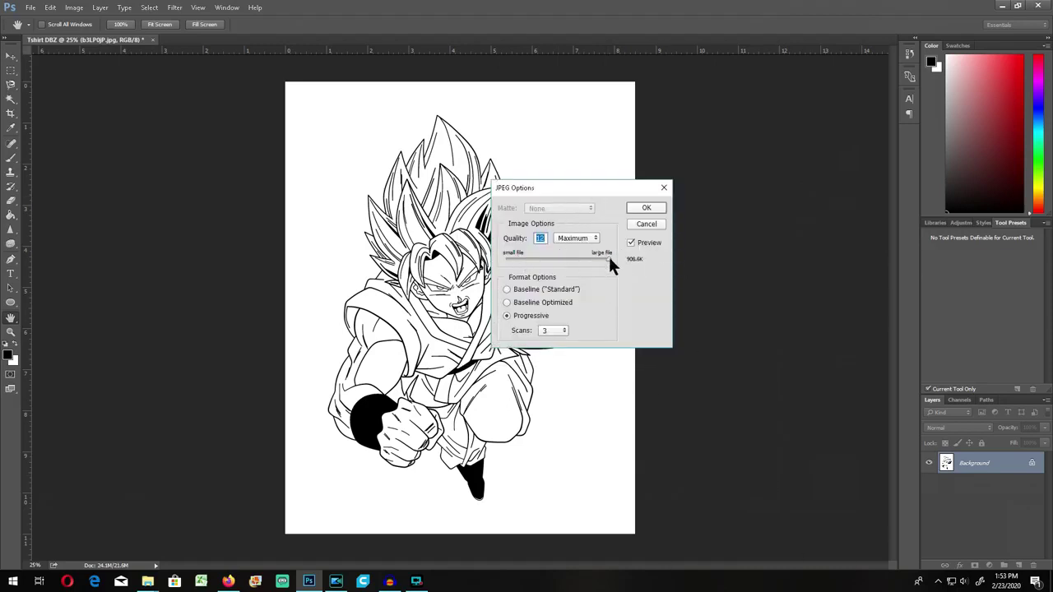
click(580, 239)
click(576, 239)
drag(597, 252, 610, 257)
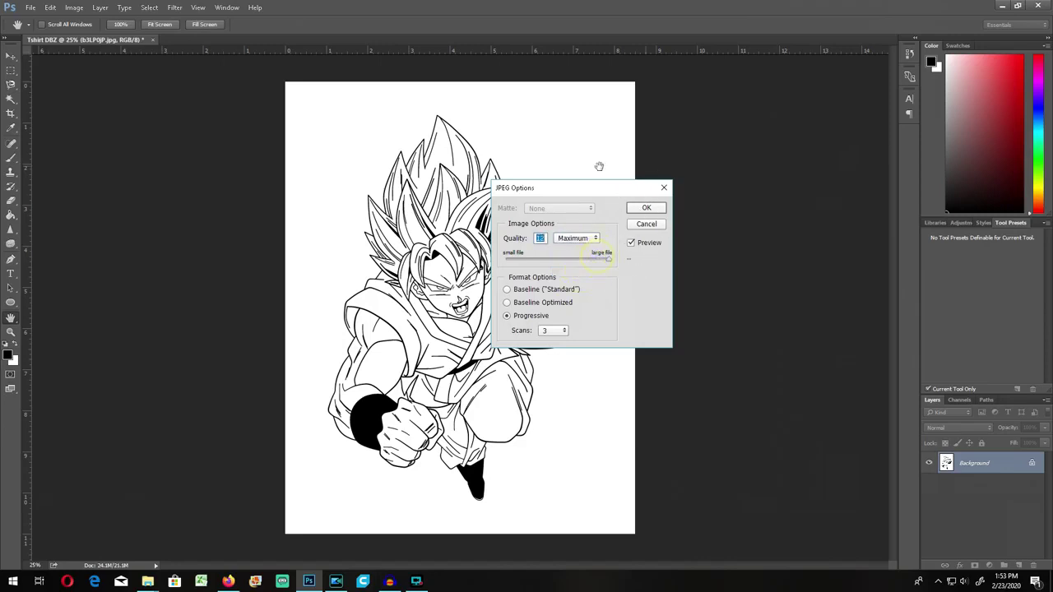
click(647, 208)
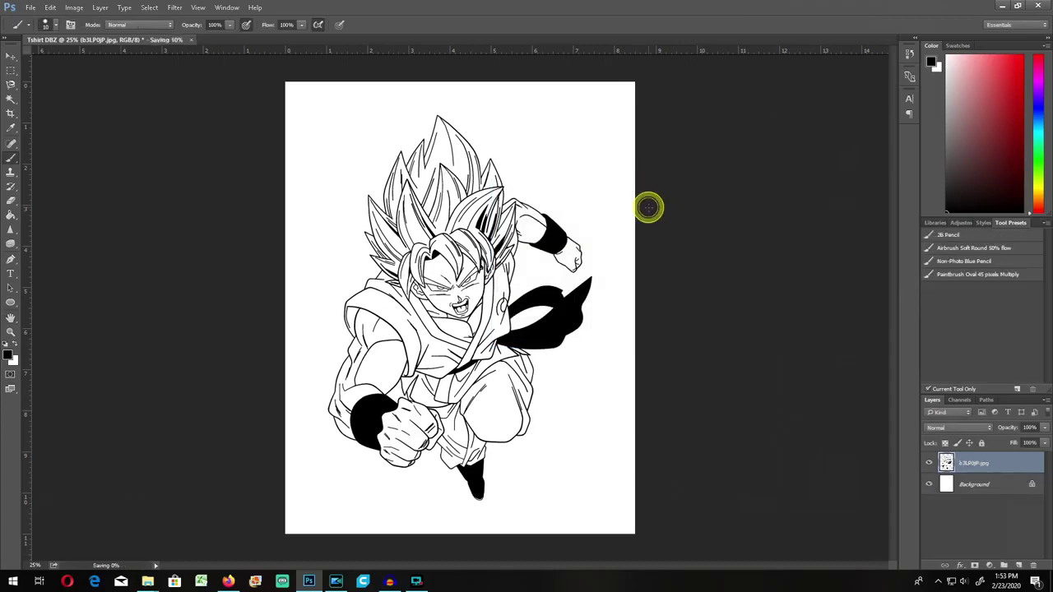
Save it again as the layered Photoshop file Tshirt DBZ.psd
click(31, 9)
click(57, 127)
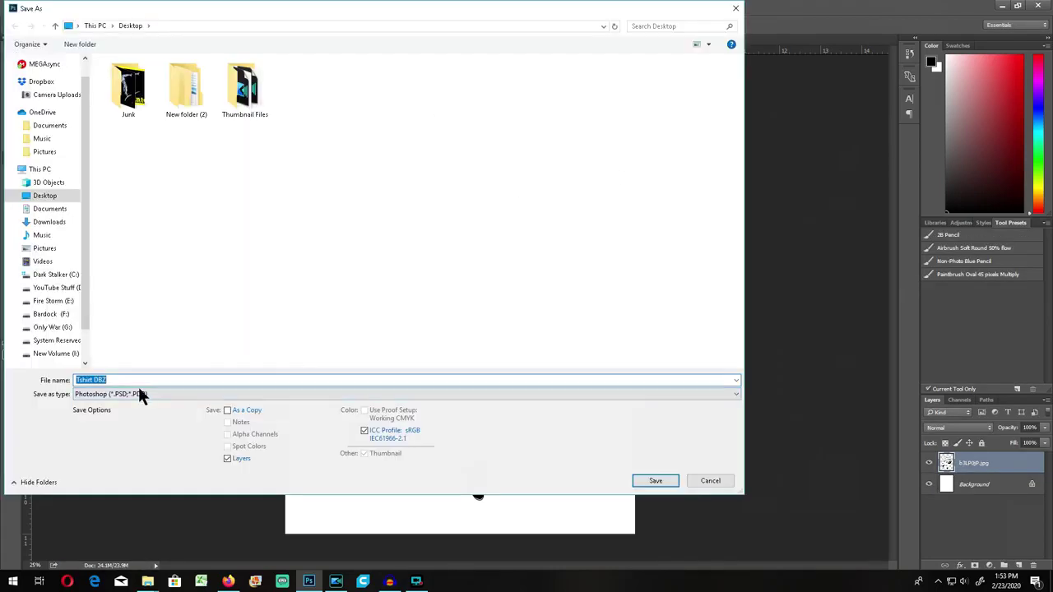
click(661, 483)
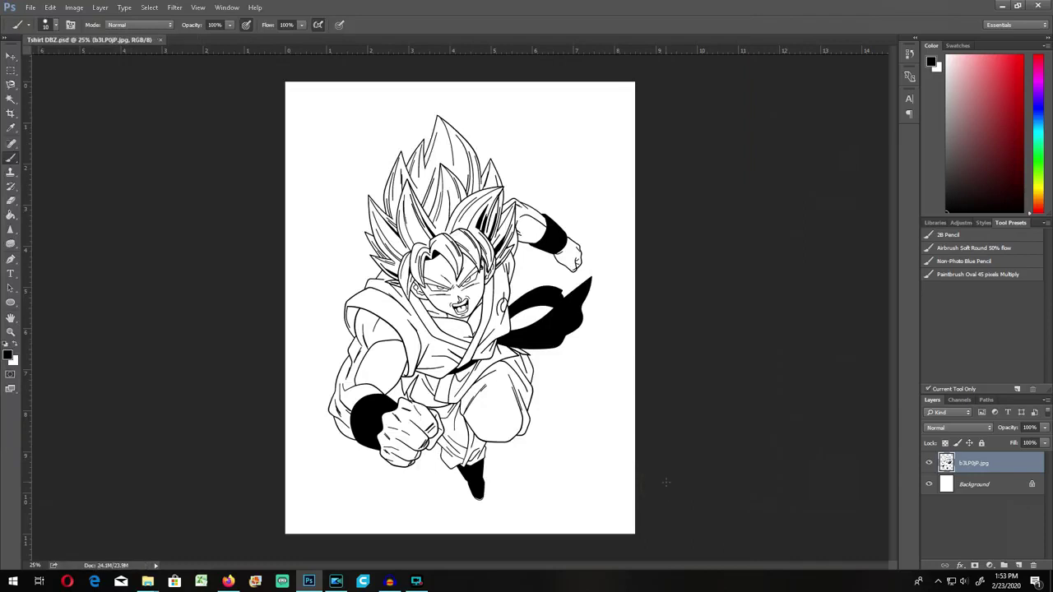